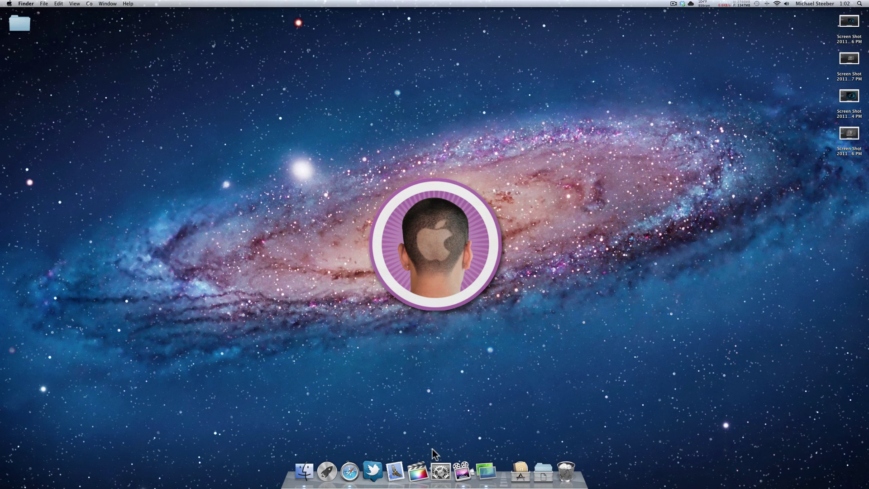
Open the Desktop & Screen Saver preferences and look through the pictures in the Desktop Pictures collection.
left_click(437, 473)
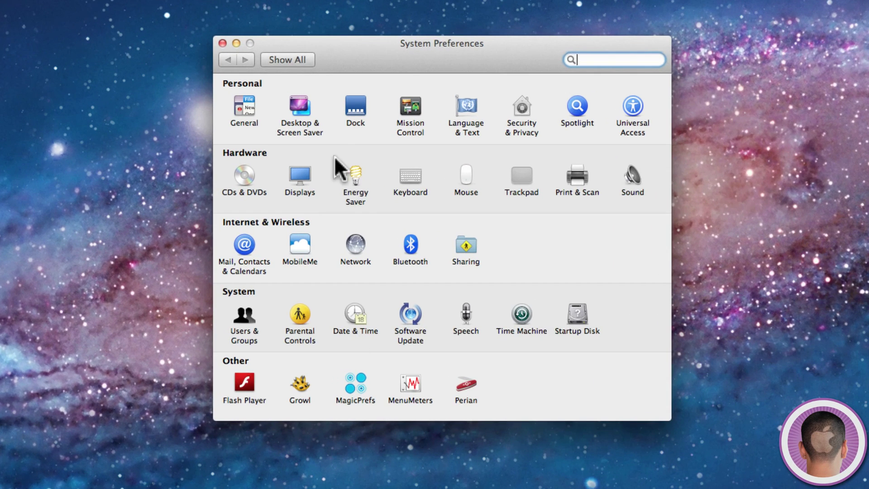
left_click(302, 115)
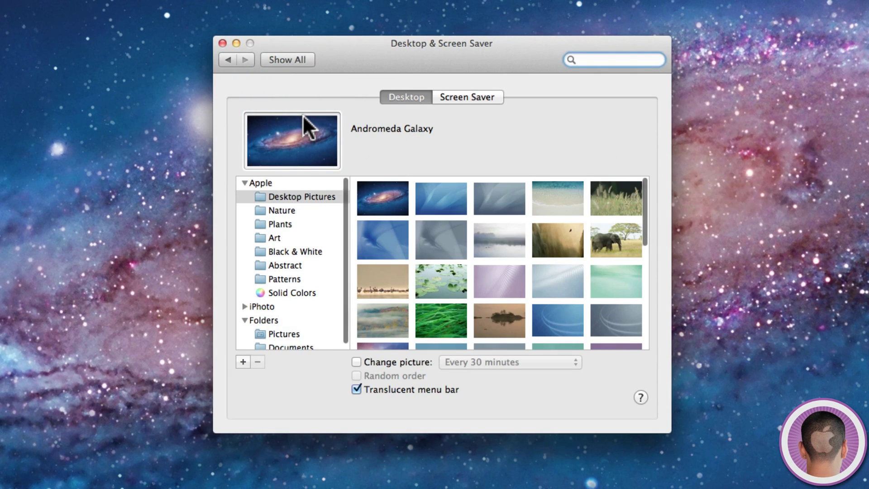
scroll(528, 314, "down", 10)
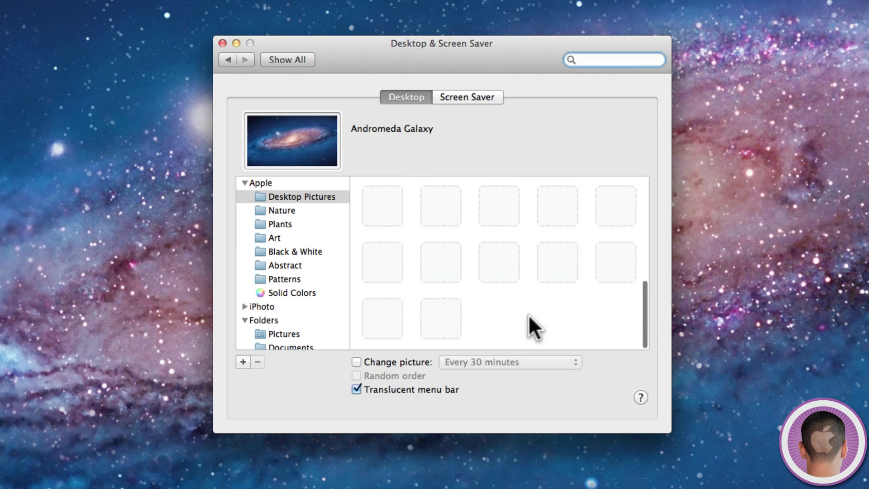
scroll(528, 315, "up", 10)
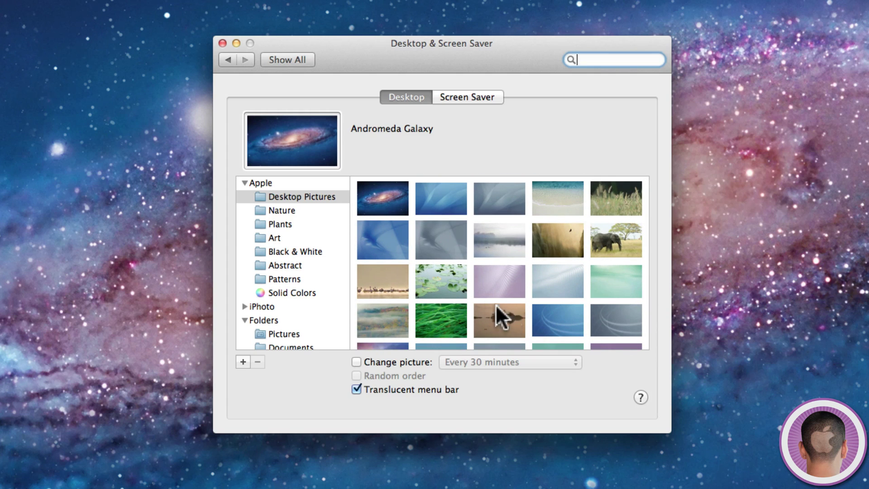
left_click(305, 196)
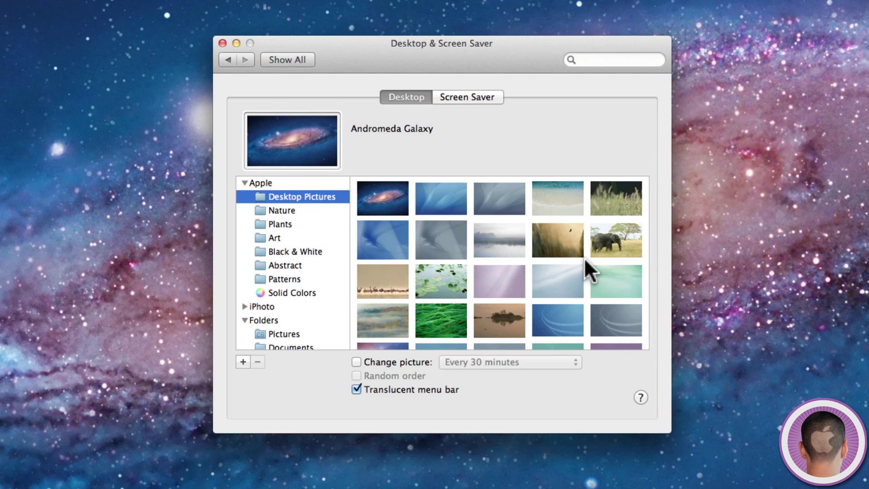
Try Tiles Blue as the desktop picture, and switch it back to Andromeda Galaxy.
scroll(585, 258, "down", 5)
scroll(586, 258, "down", 2)
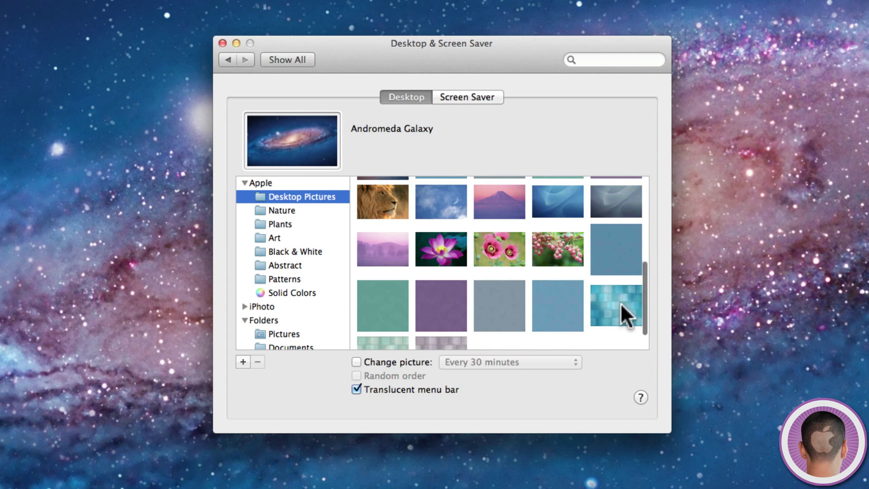
left_click(613, 301)
scroll(470, 246, "up", 10)
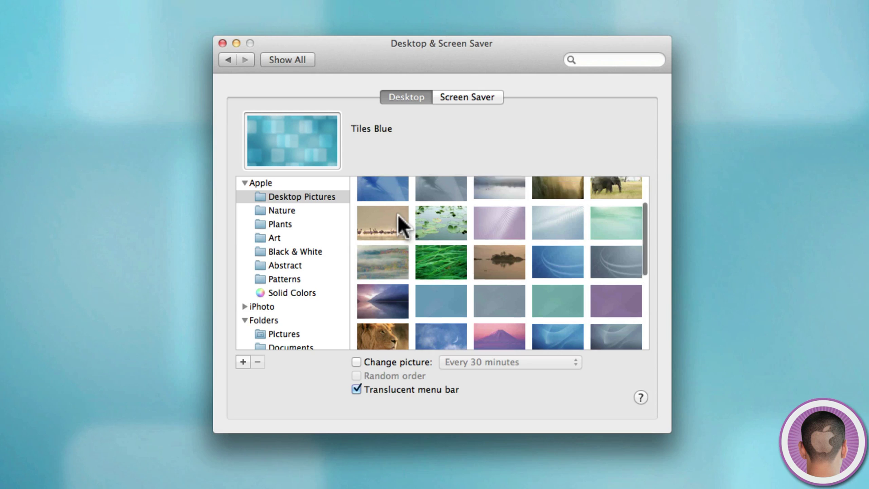
left_click(393, 198)
Browse the Solid Colors, Nature, Plants, Art and Desktop Pictures wallpaper categories, and leave the preferences.
left_click(309, 291)
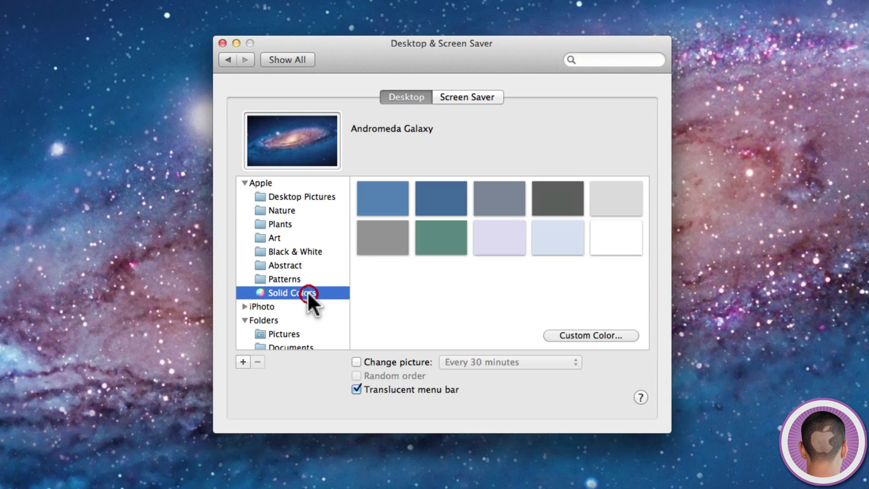
left_click(278, 210)
left_click(279, 223)
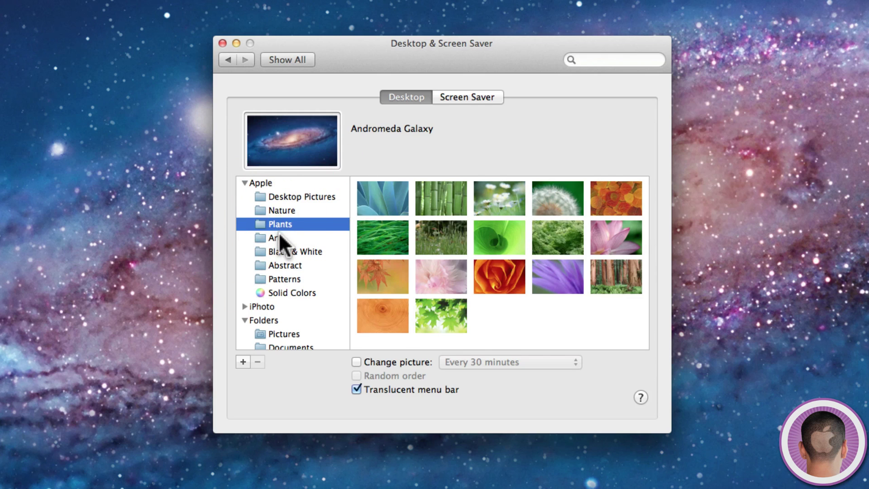
left_click(278, 235)
left_click(308, 201)
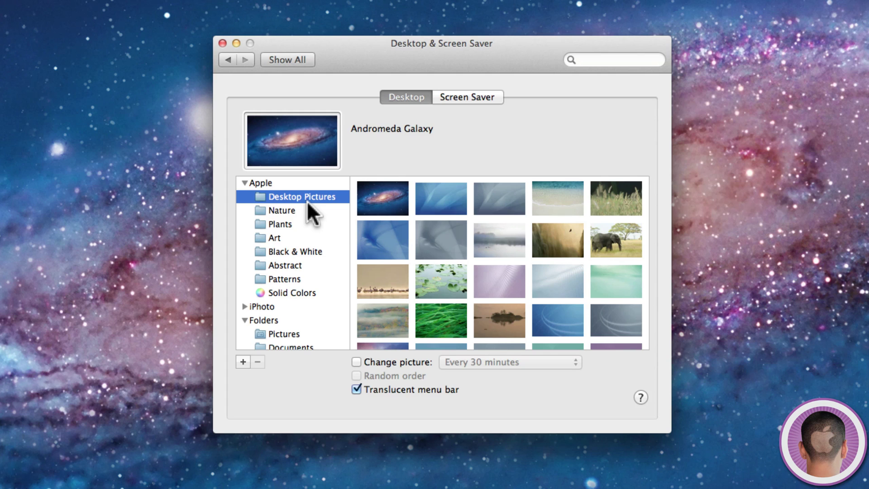
left_click(304, 209)
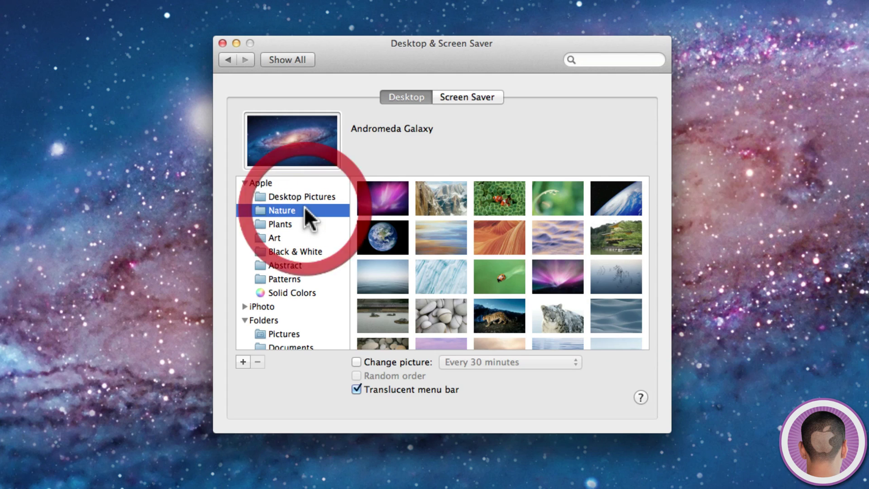
left_click(300, 193)
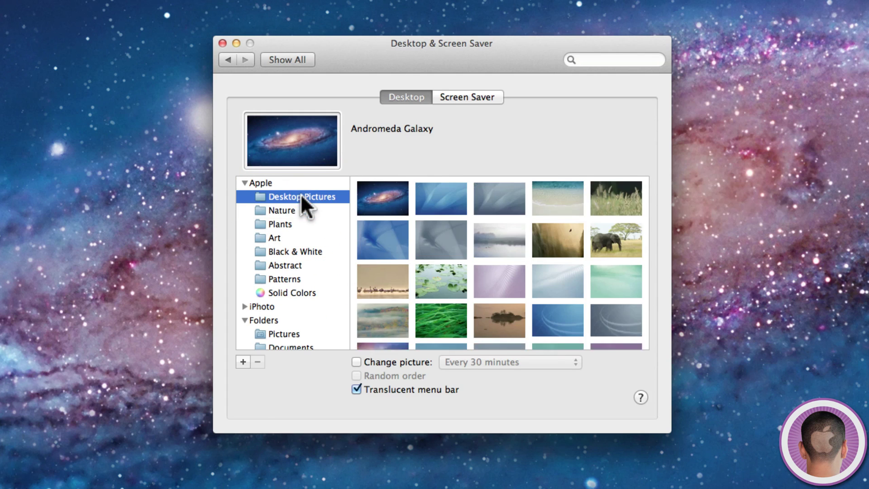
left_click_drag(348, 61, 387, 59)
left_click(341, 62)
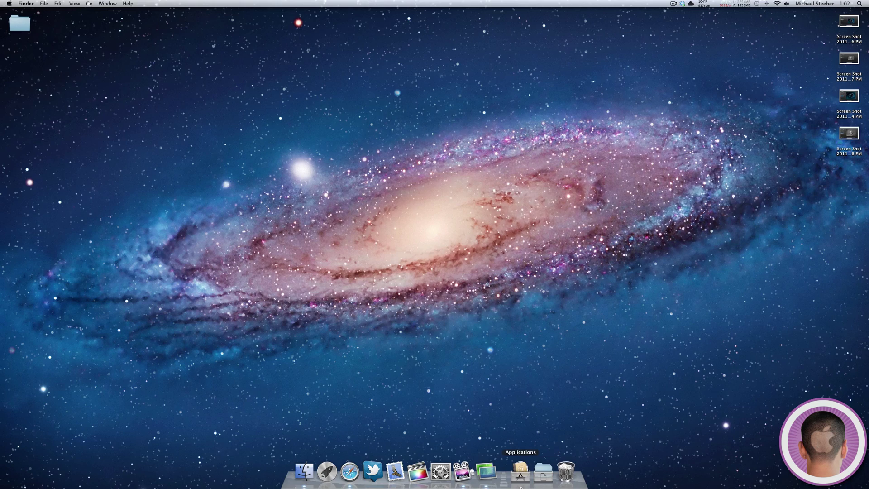
Look over the installed programs in the Applications stack and close it.
left_click(521, 470)
left_click(528, 468)
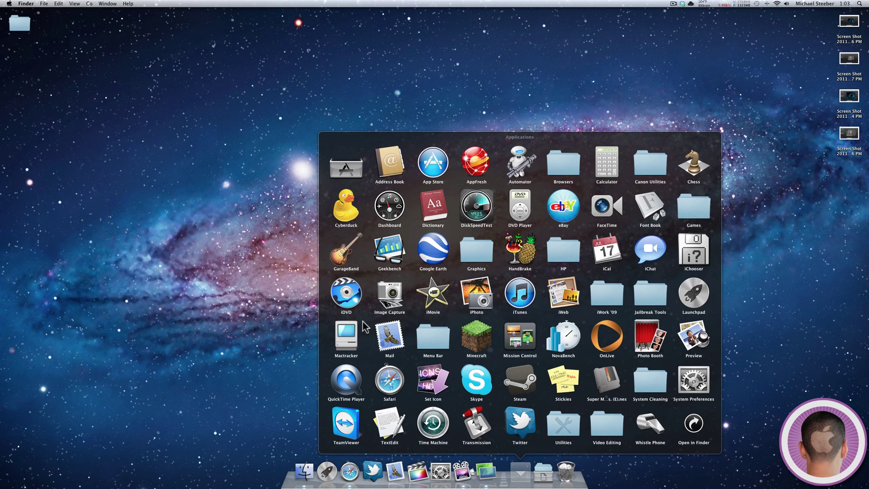
left_click(271, 306)
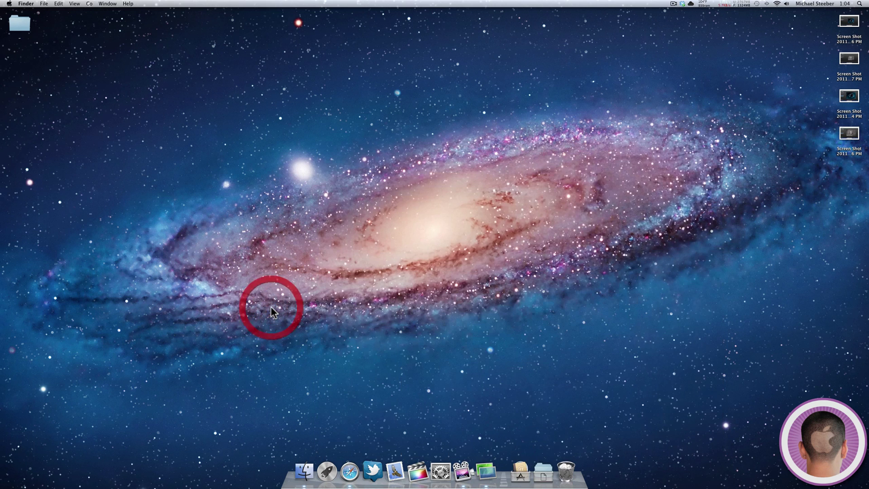
key("ctrl+Left")
key("ctrl+Left")
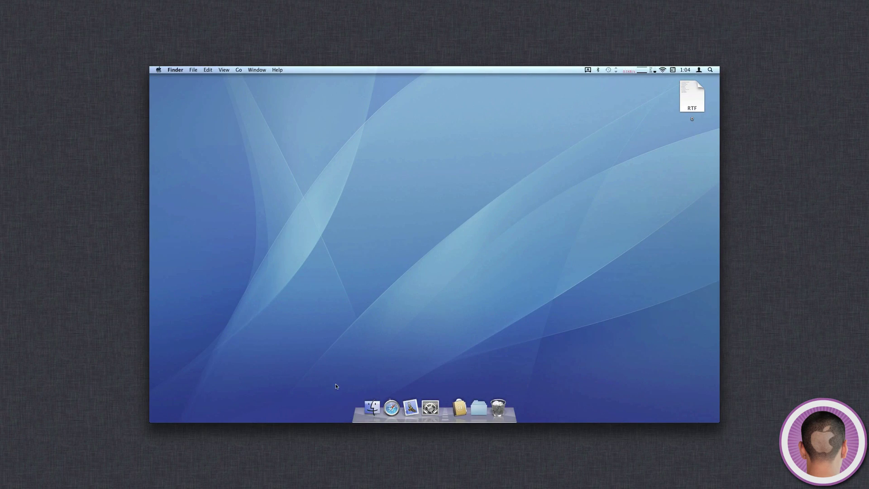
left_click(371, 408)
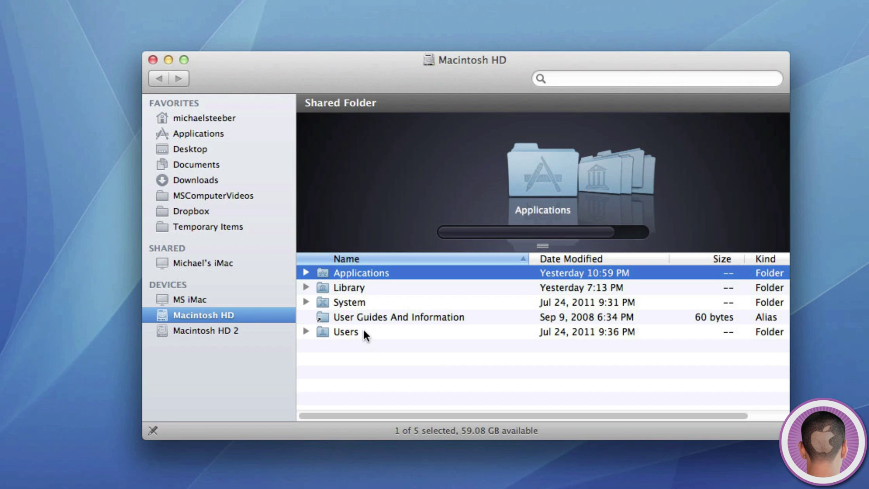
double_click(341, 285)
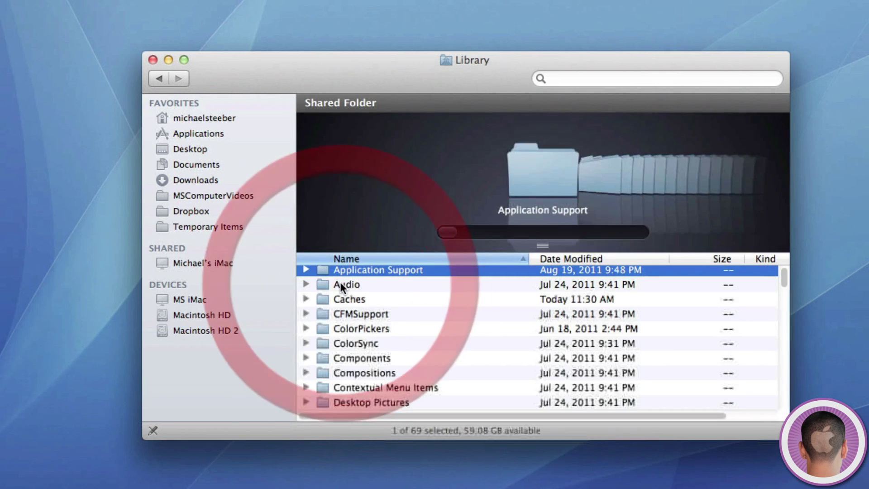
double_click(350, 271)
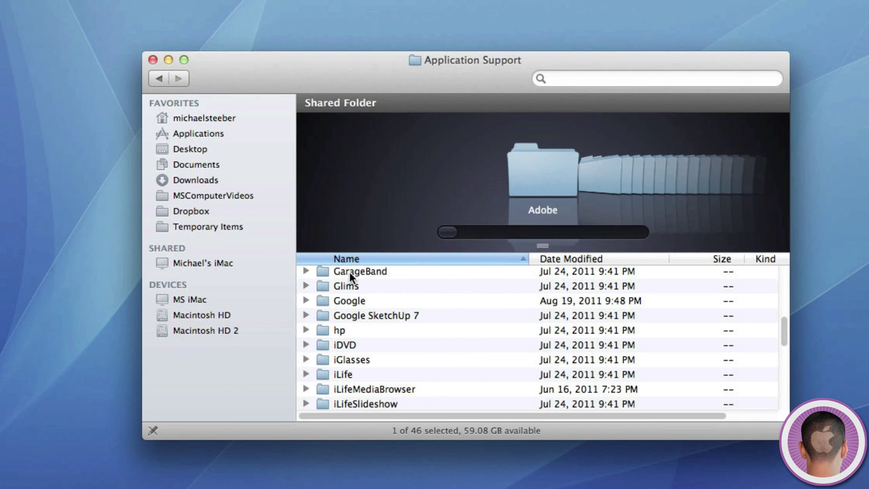
left_click(355, 343)
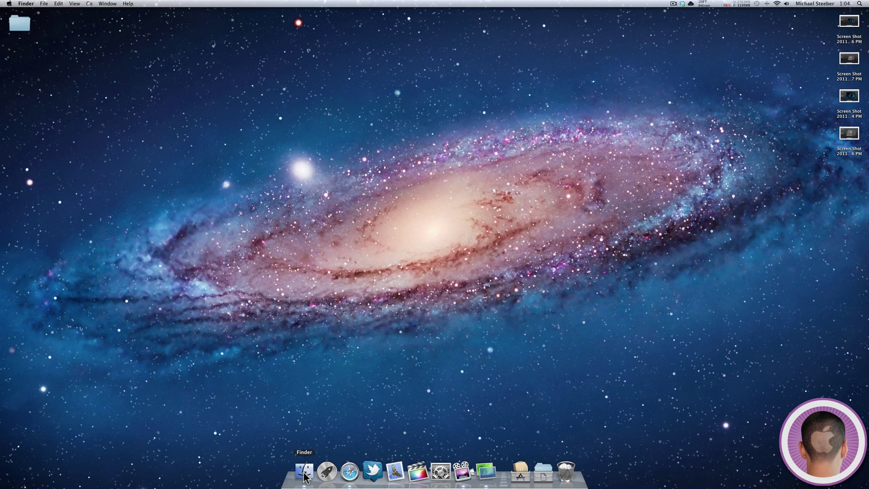
On this Mac, view the iDVD Themes folder in Macintosh HD's Library/Application Support, and return to Application Support.
left_click(304, 473)
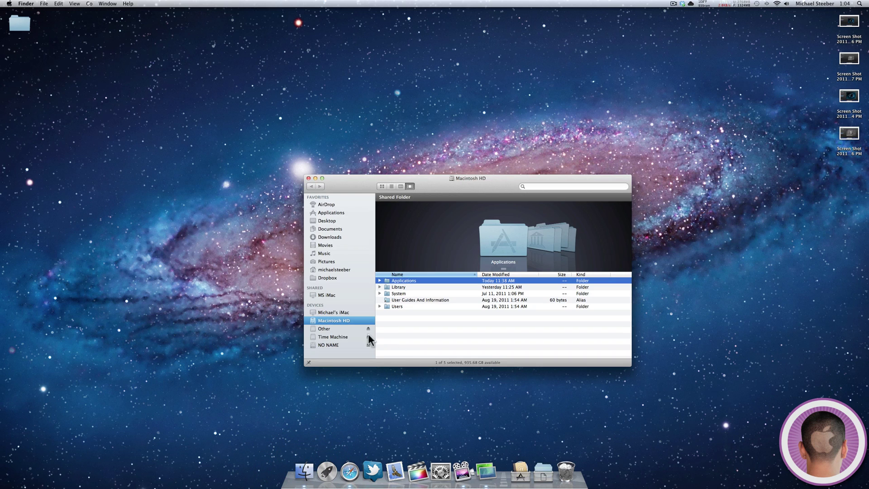
double_click(392, 286)
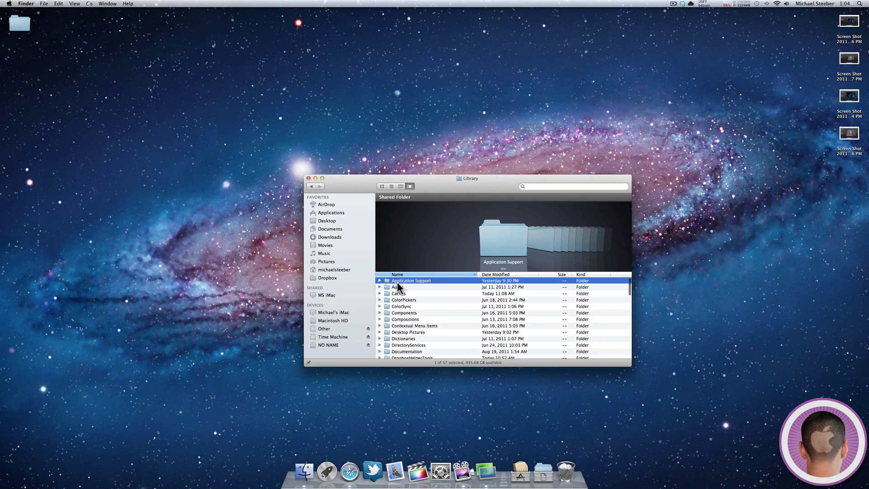
double_click(397, 281)
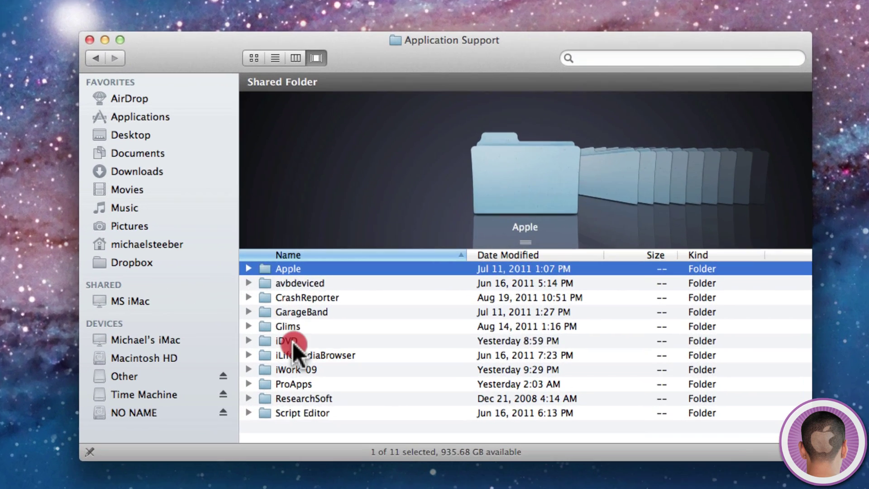
left_click(400, 314)
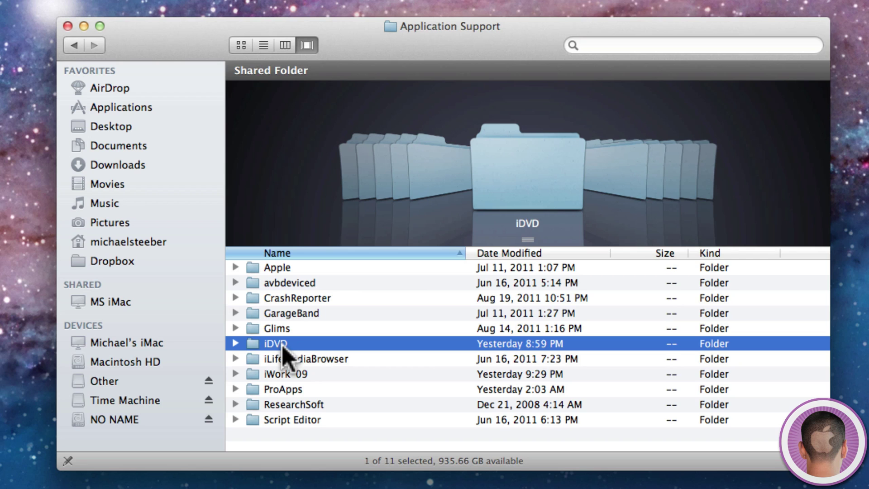
double_click(271, 344)
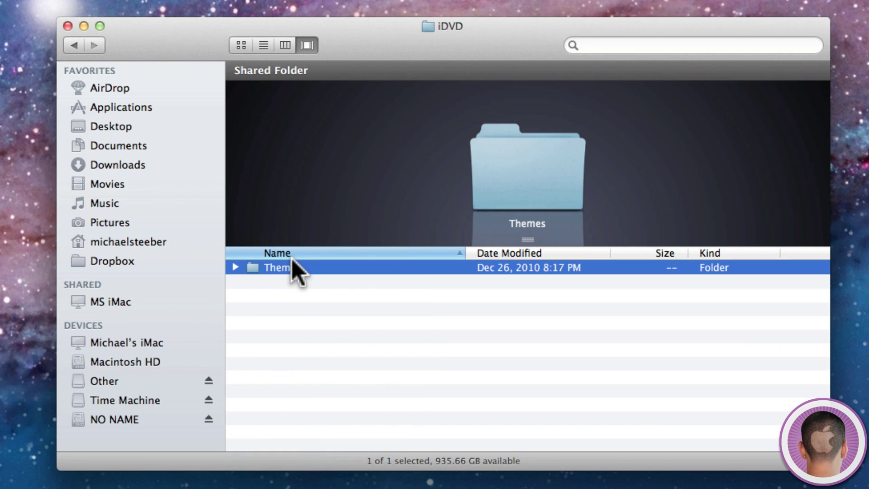
double_click(292, 267)
left_click(82, 43)
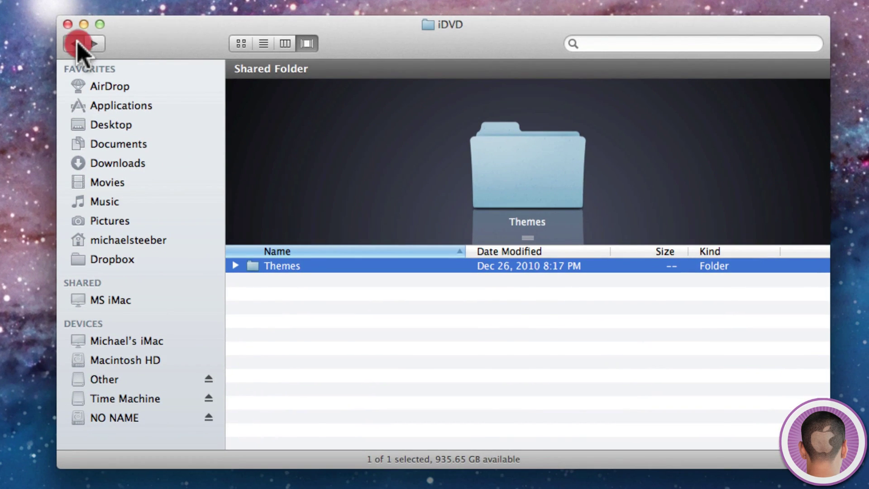
left_click(79, 48)
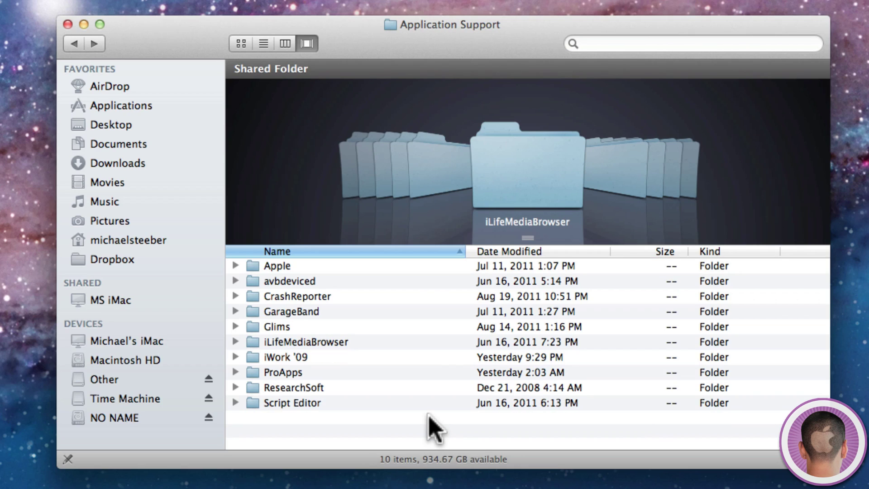
Launch iDVD, try to create the widescreen (16:9) project My Great DVD in Documents, and quit iDVD.
left_click(492, 468)
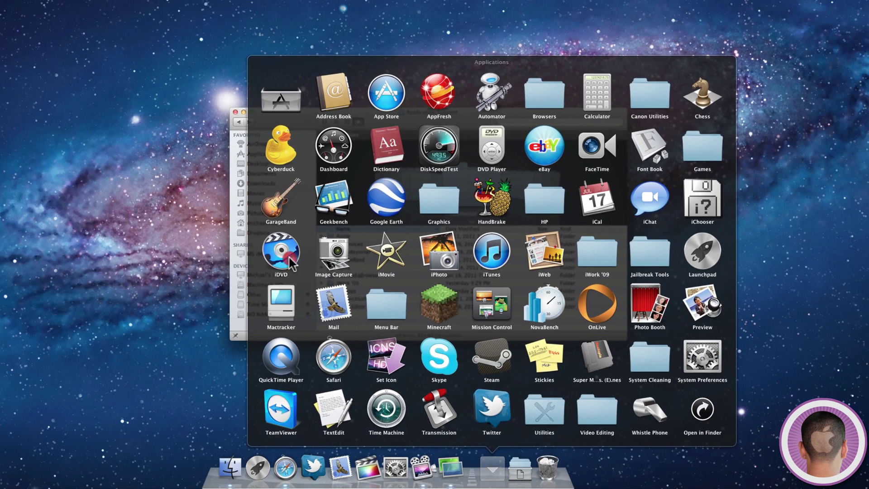
left_click(289, 256)
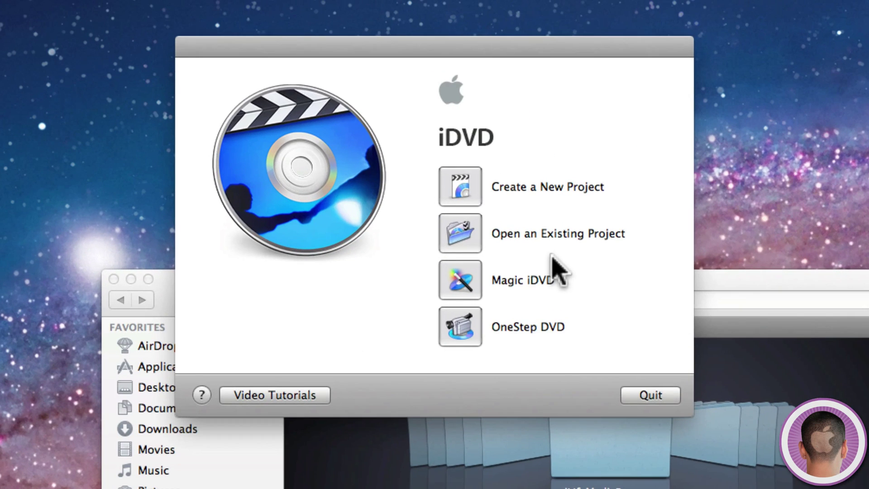
left_click(469, 200)
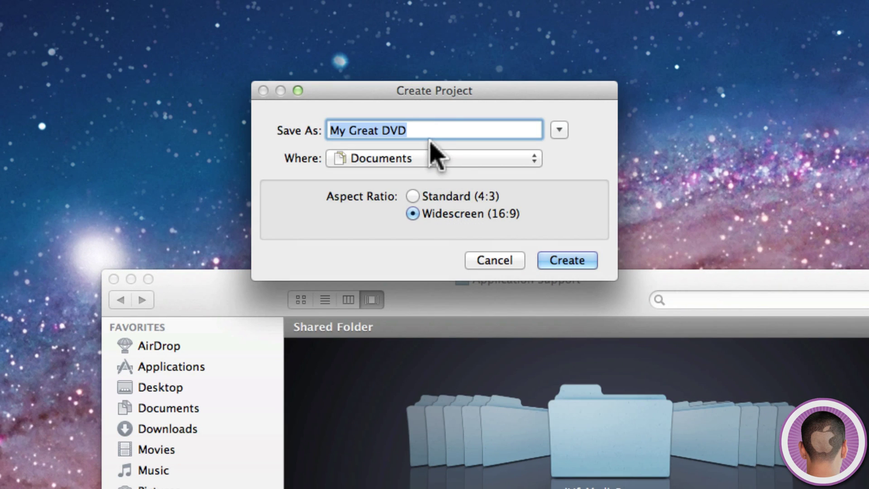
left_click(574, 259)
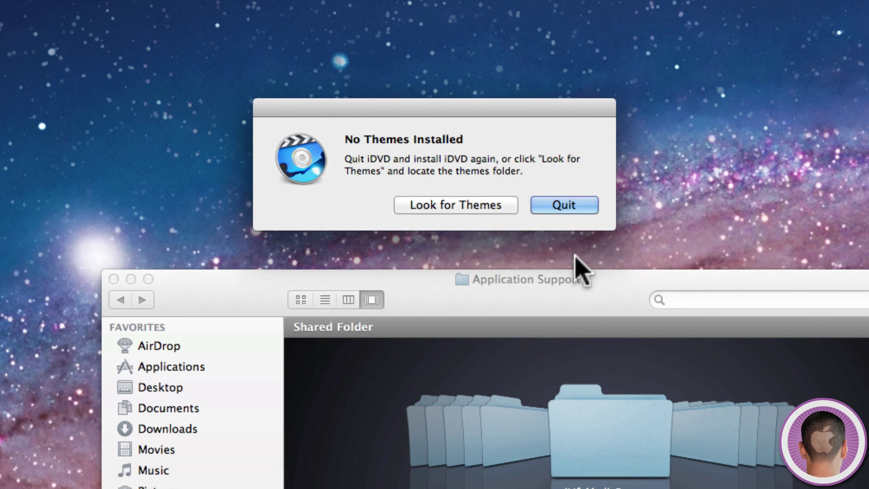
left_click(571, 204)
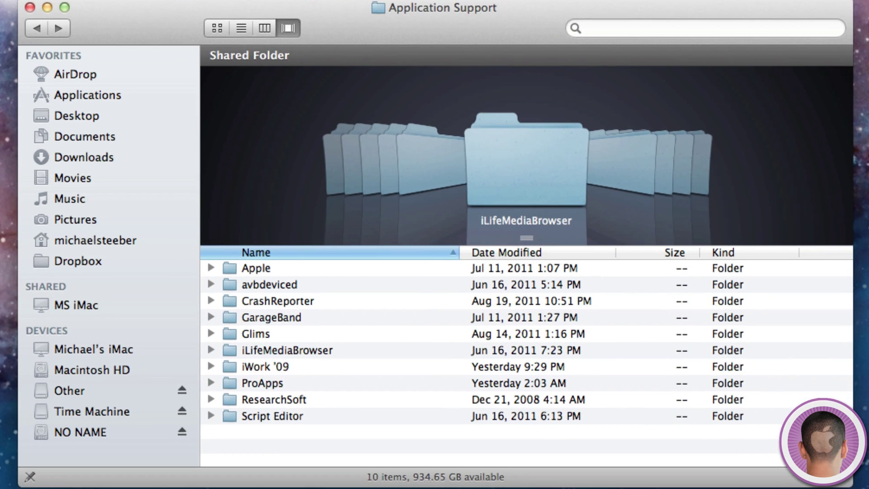
Move the iDVD folder back into Application Support, authorising the change with the account password.
left_click_drag(674, 470, 660, 443)
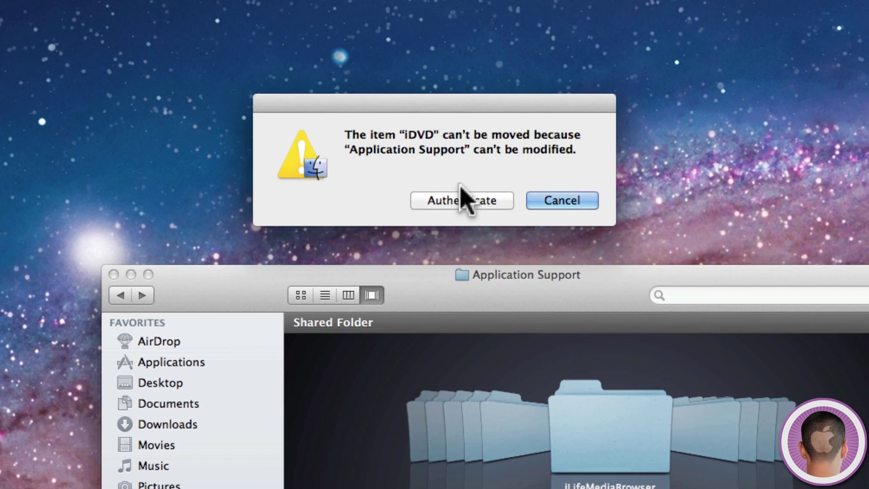
left_click(455, 201)
type("••••••")
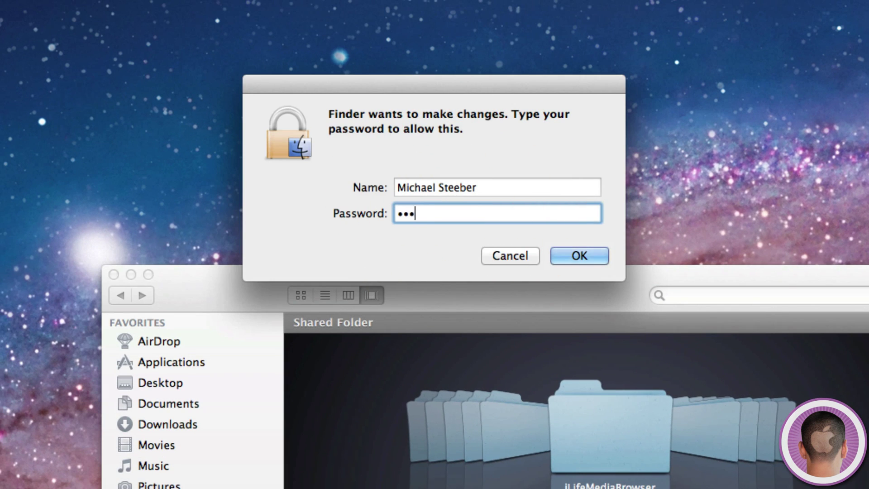
key("Return")
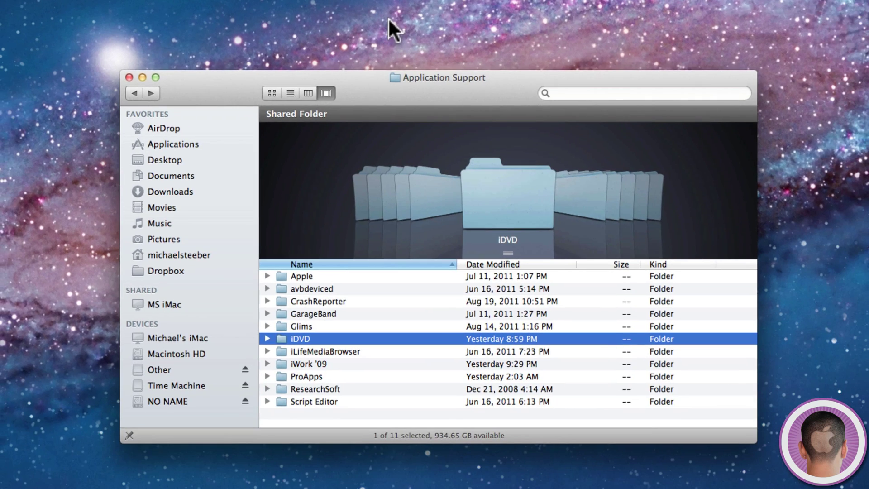
Launch iDVD and create the widescreen (16:9) project My Great DVD in Documents.
left_click(337, 486)
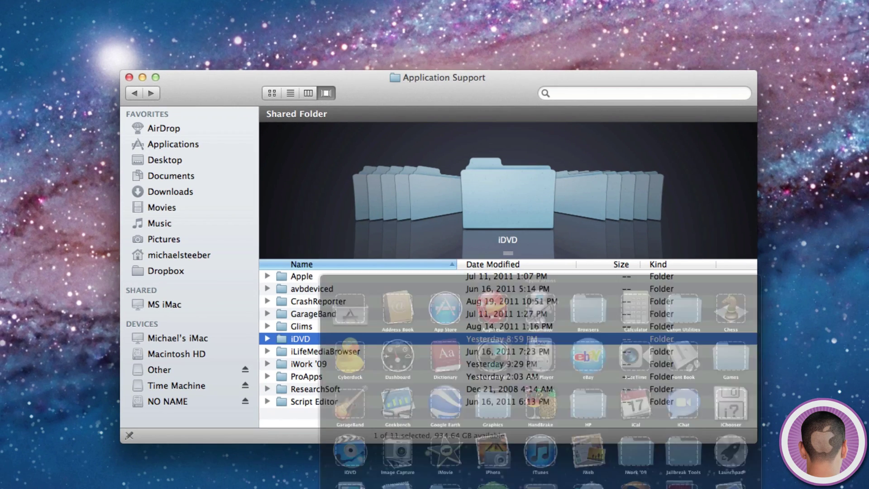
left_click(222, 309)
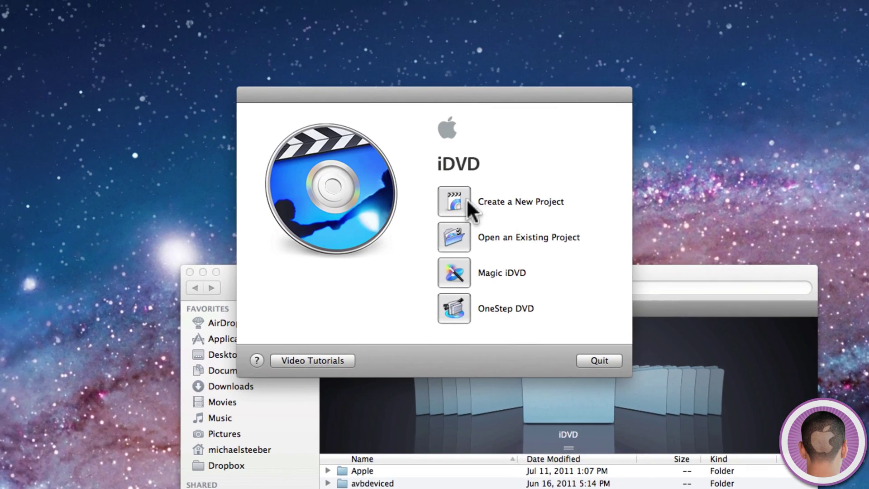
left_click(452, 195)
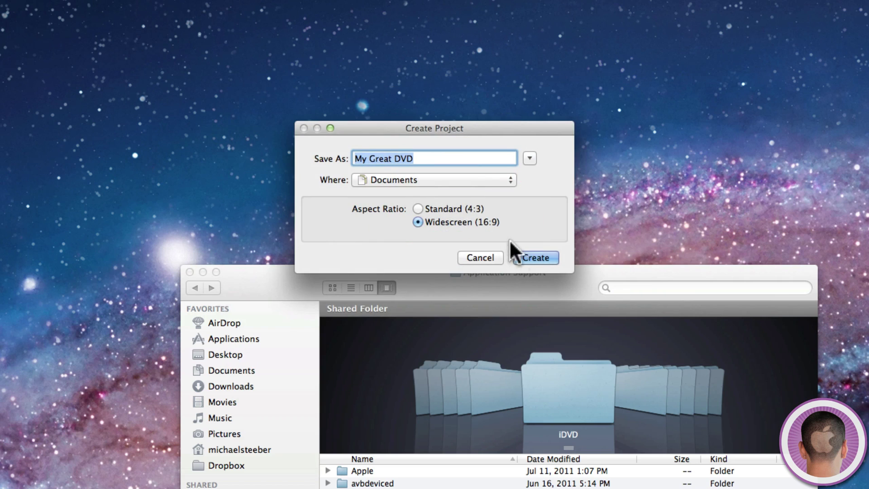
left_click(526, 254)
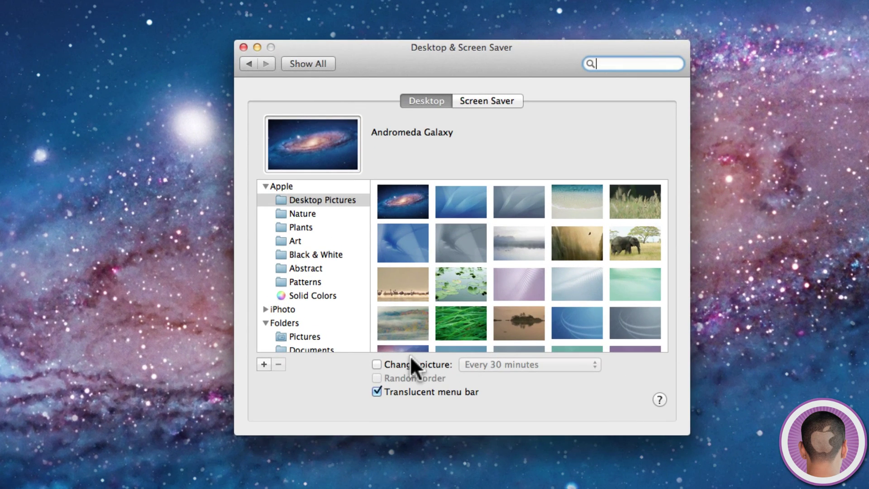
Look through the thumbnails of Apple's Desktop Pictures collection in the Desktop & Screen Saver preferences.
scroll(419, 331, "down", 10)
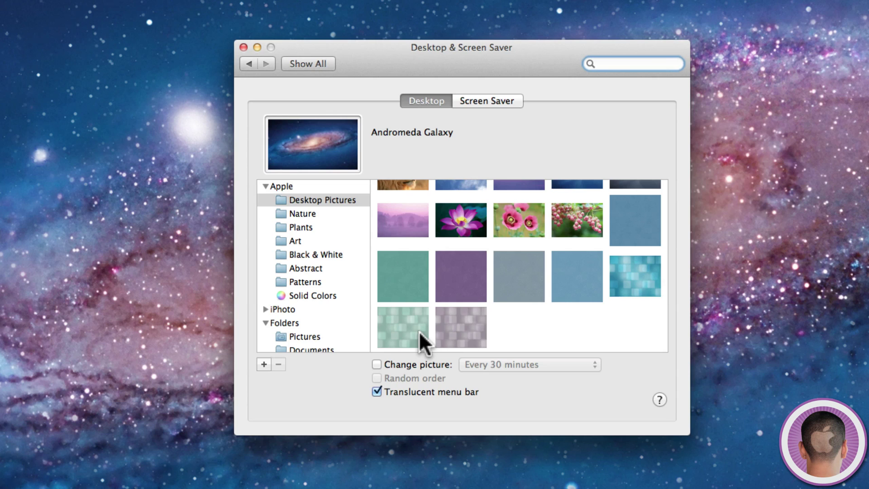
scroll(419, 331, "up", 9)
scroll(419, 330, "down", 4)
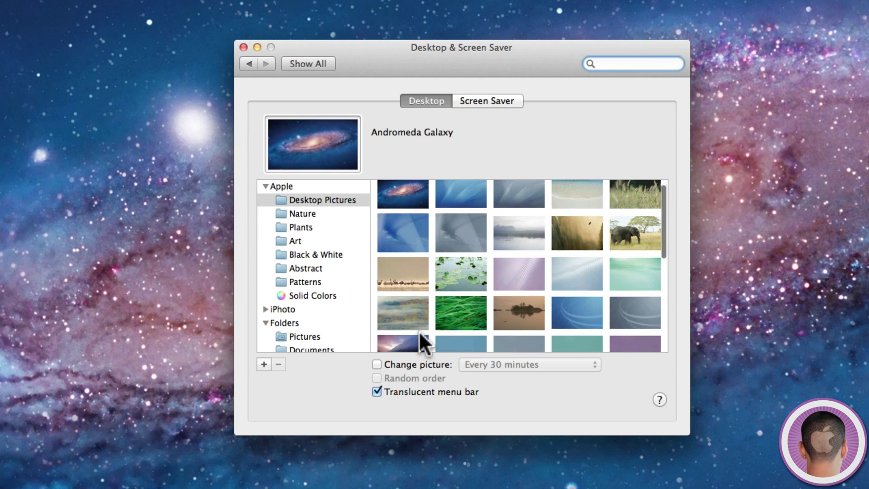
scroll(419, 330, "down", 2)
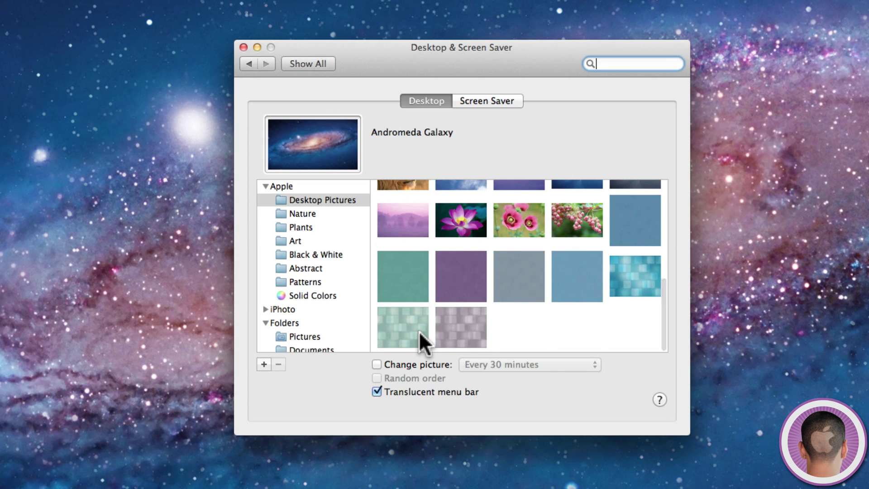
key("ctrl+Left")
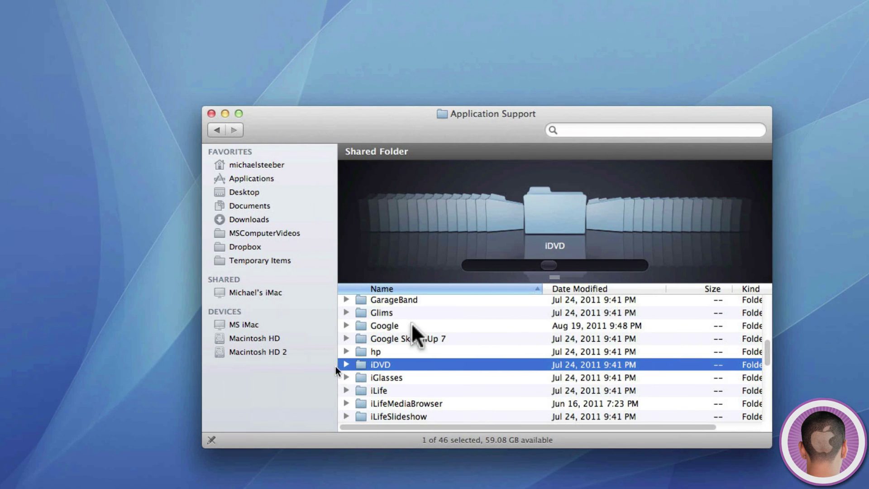
left_click(216, 139)
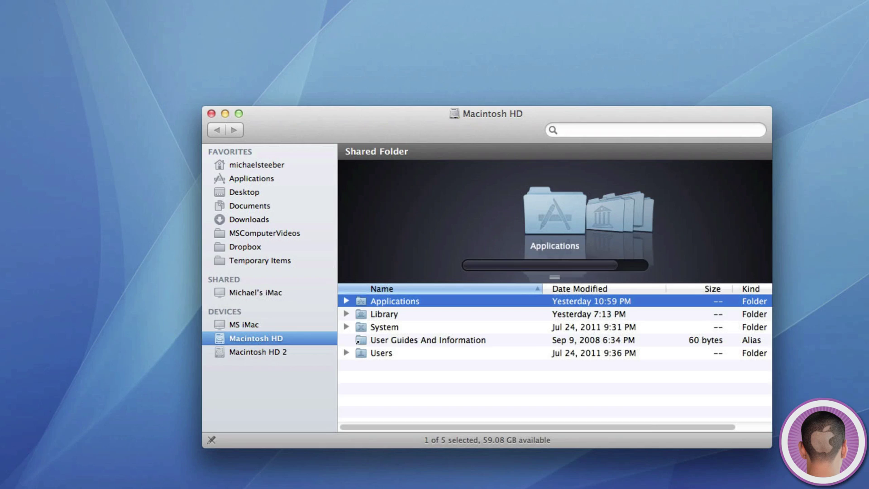
double_click(393, 316)
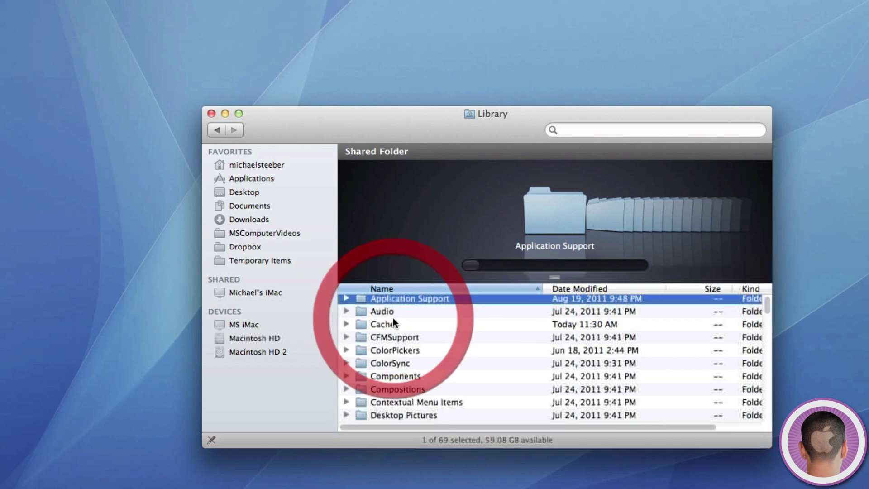
left_click(384, 414)
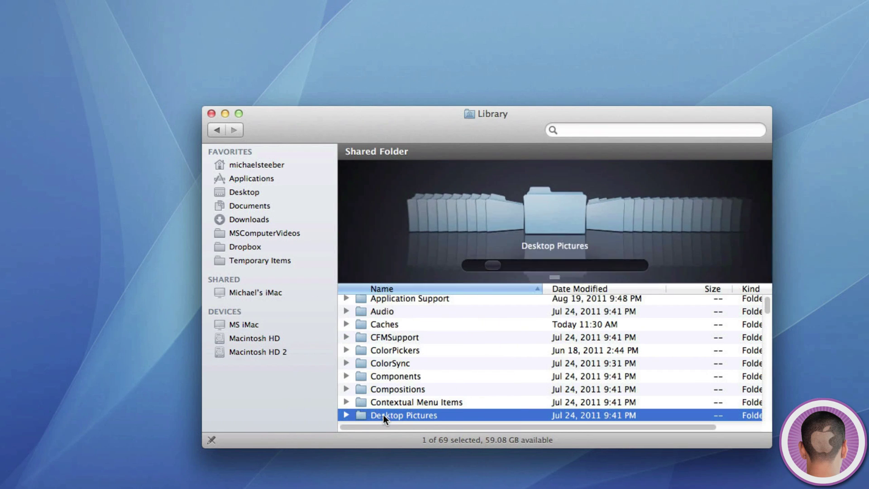
double_click(384, 415)
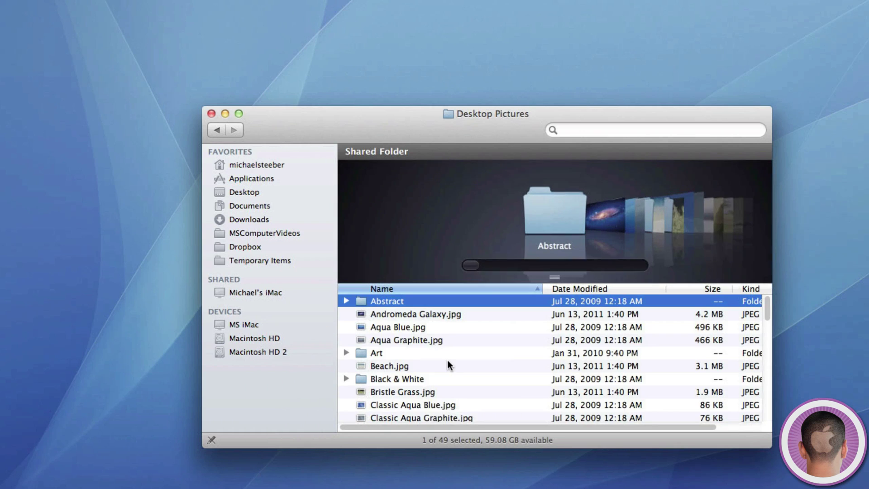
Look through the Desktop Pictures files and the Solid Colors subfolder, and return to Library with the Desktop Pictures folder selected.
scroll(447, 359, "down", 3)
scroll(447, 360, "down", 10)
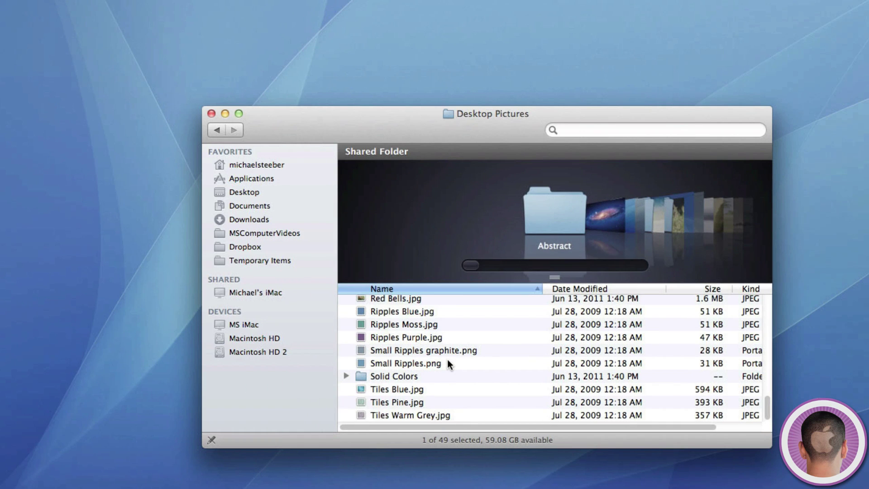
double_click(404, 375)
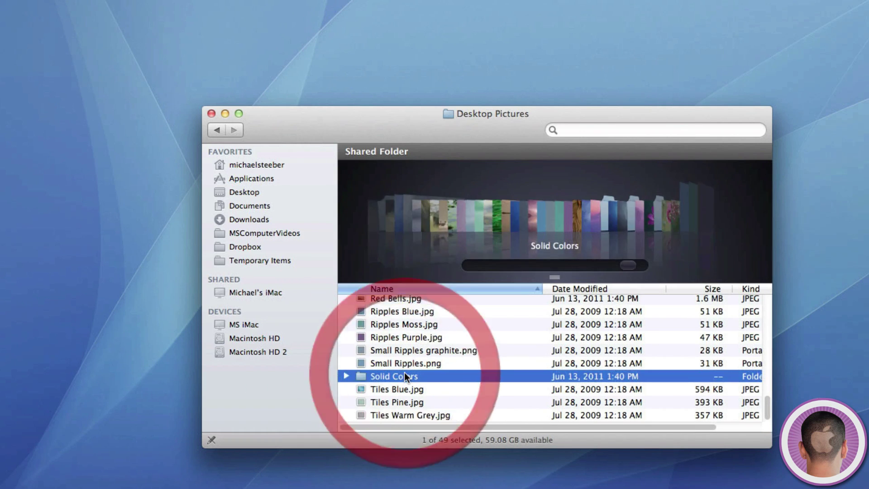
key("space")
key("space")
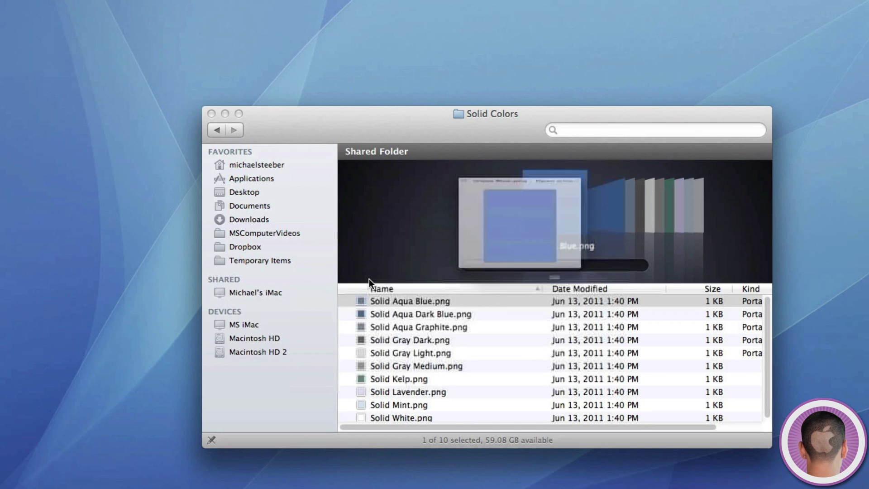
key("super+bracketleft")
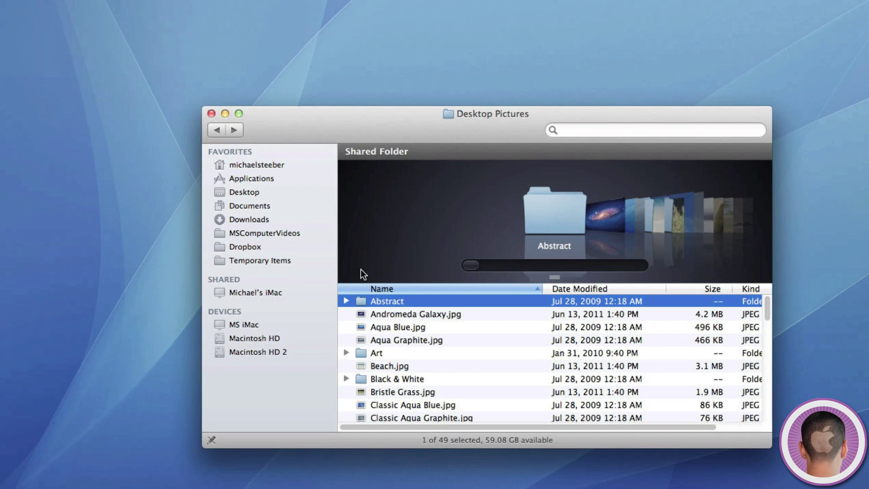
left_click(218, 131)
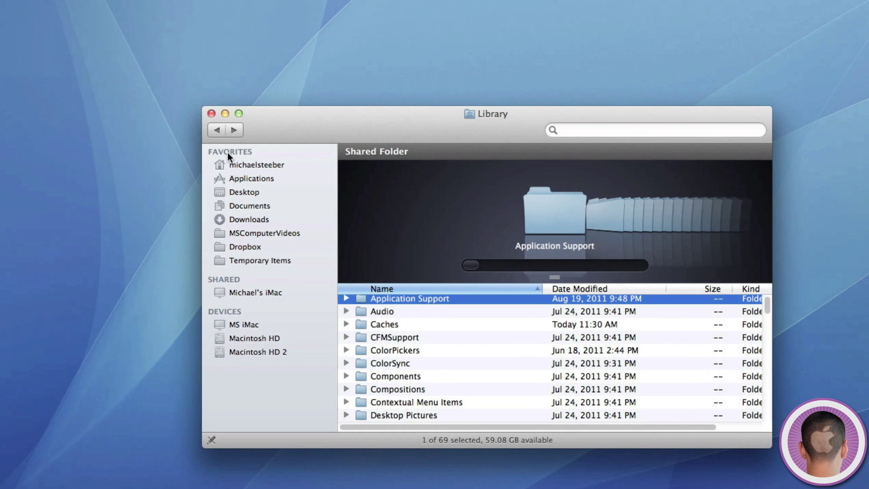
left_click(411, 415)
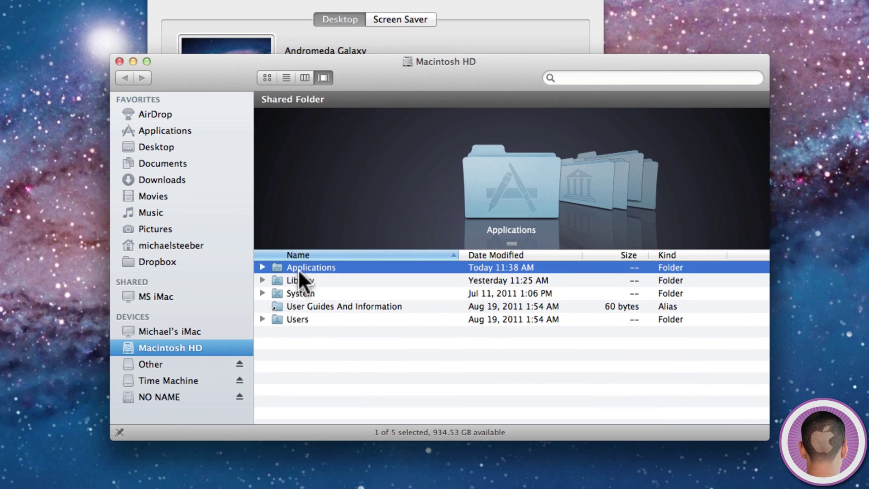
Open Desktop Pictures in this Mac's Macintosh HD Library, and on the other Mac open the matching folder and select all its contents.
double_click(300, 280)
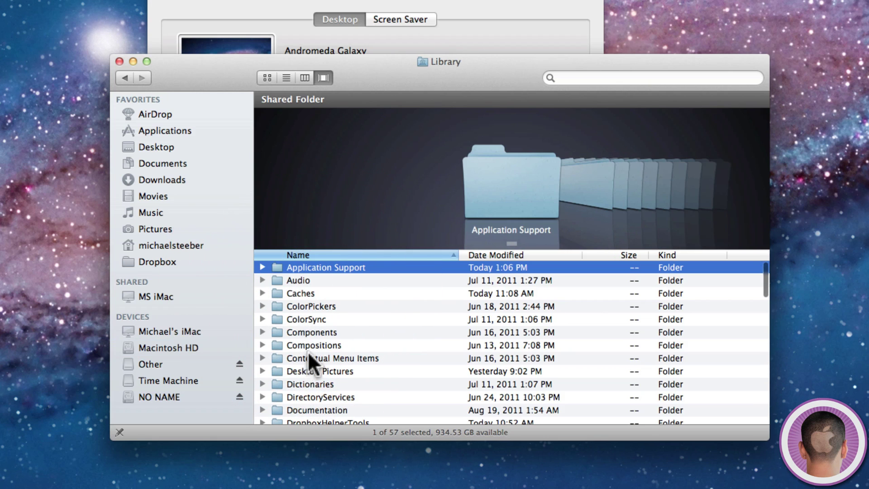
left_click(308, 371)
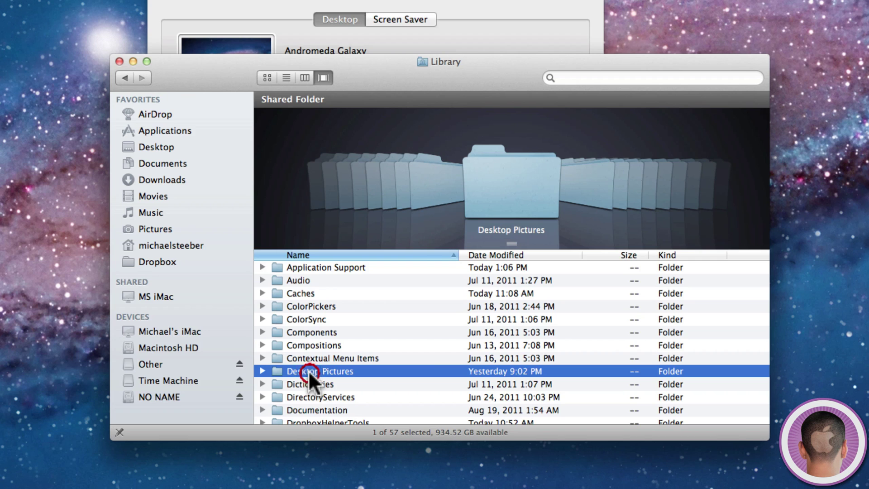
double_click(308, 371)
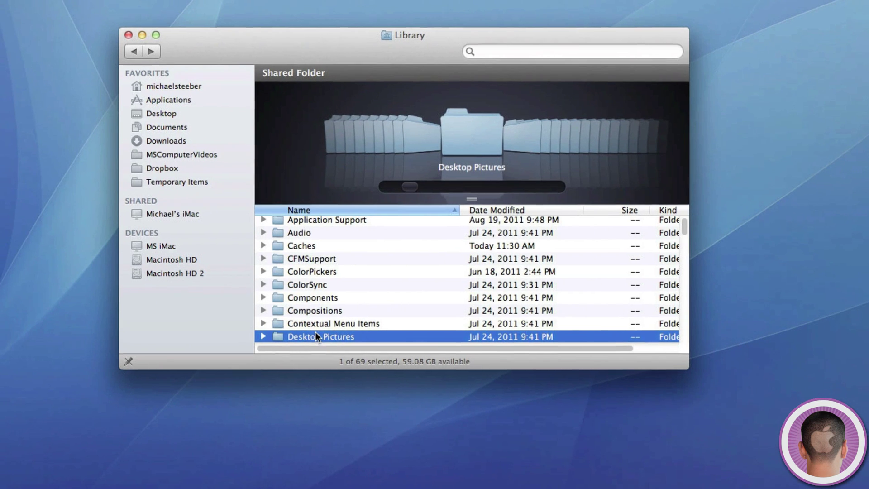
double_click(312, 335)
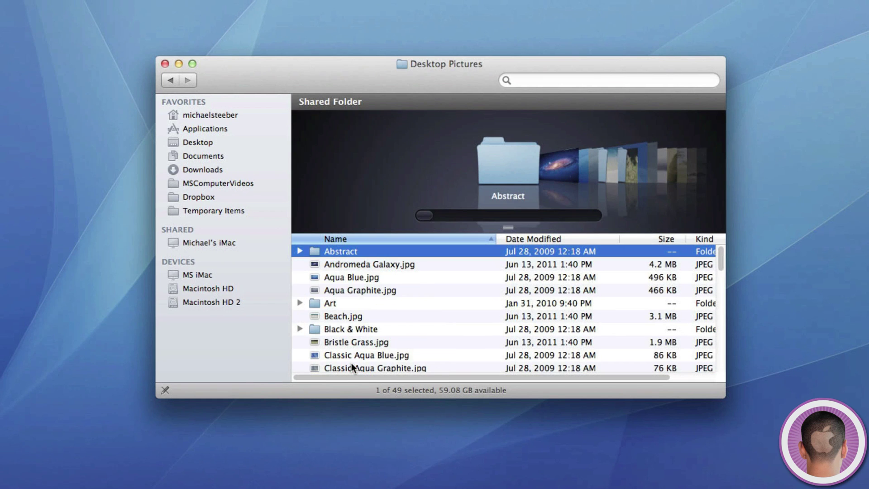
key("super+a")
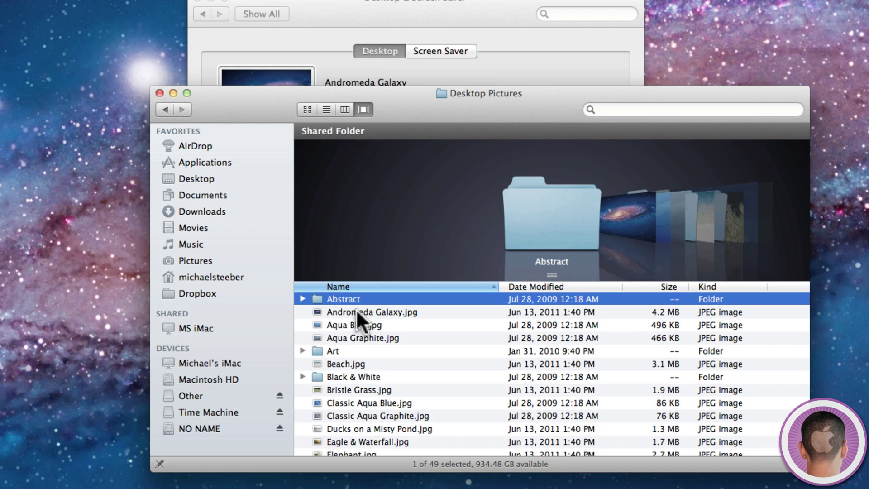
On this Mac, browse the Nature, Plants, Art, Black & White and Abstract desktop picture categories, and return to the System Preferences overview.
left_click(356, 311)
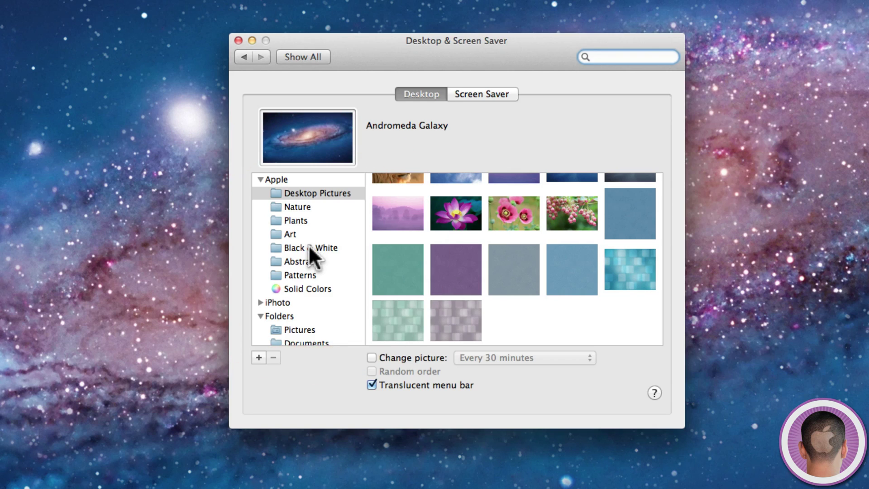
scroll(476, 257, "up", 10)
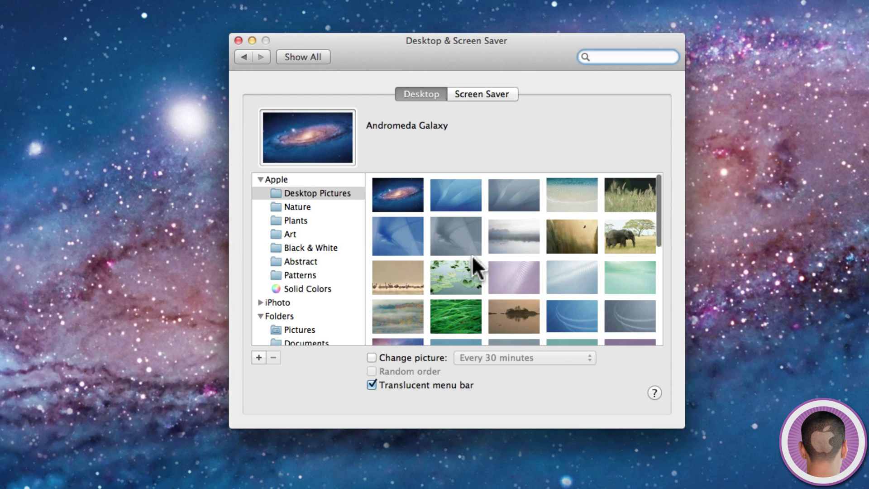
left_click(318, 206)
left_click(317, 220)
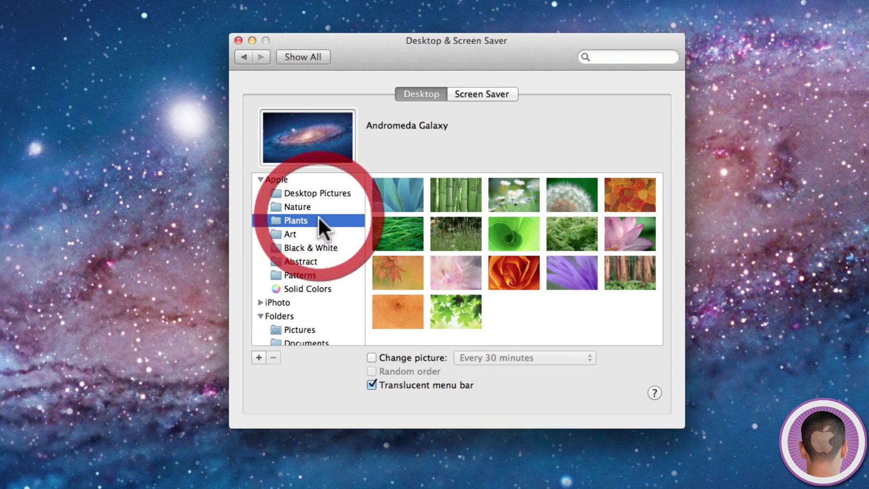
left_click(313, 233)
left_click(314, 248)
left_click(306, 261)
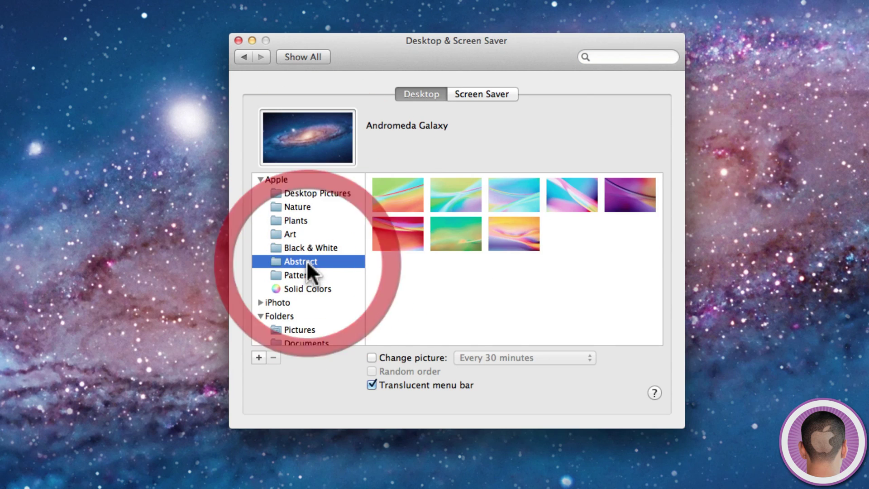
left_click(300, 57)
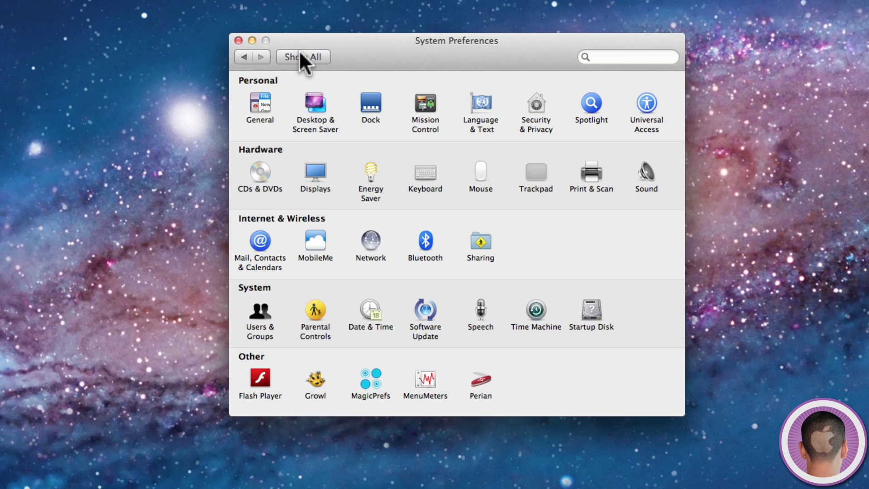